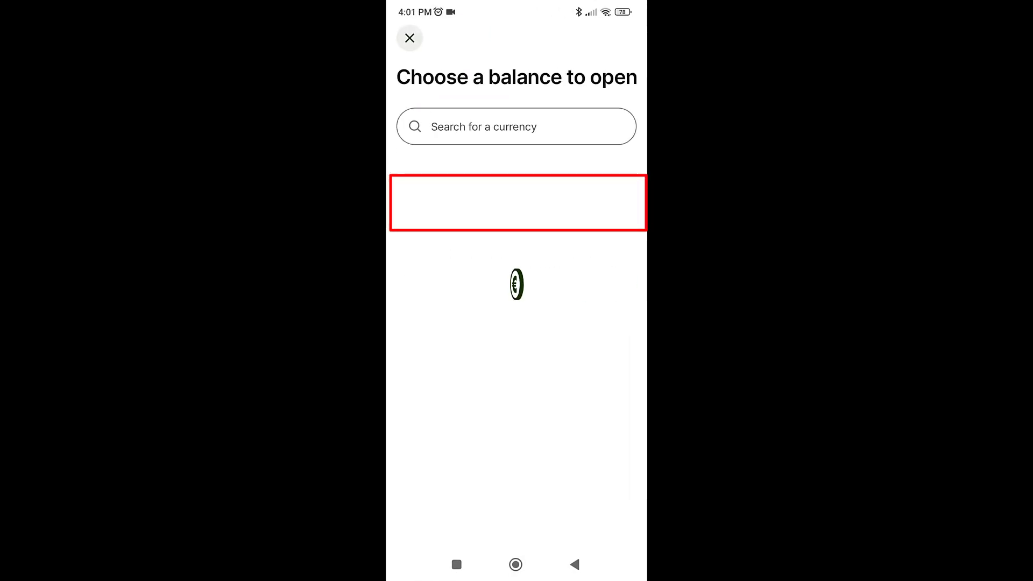
text(sgd)
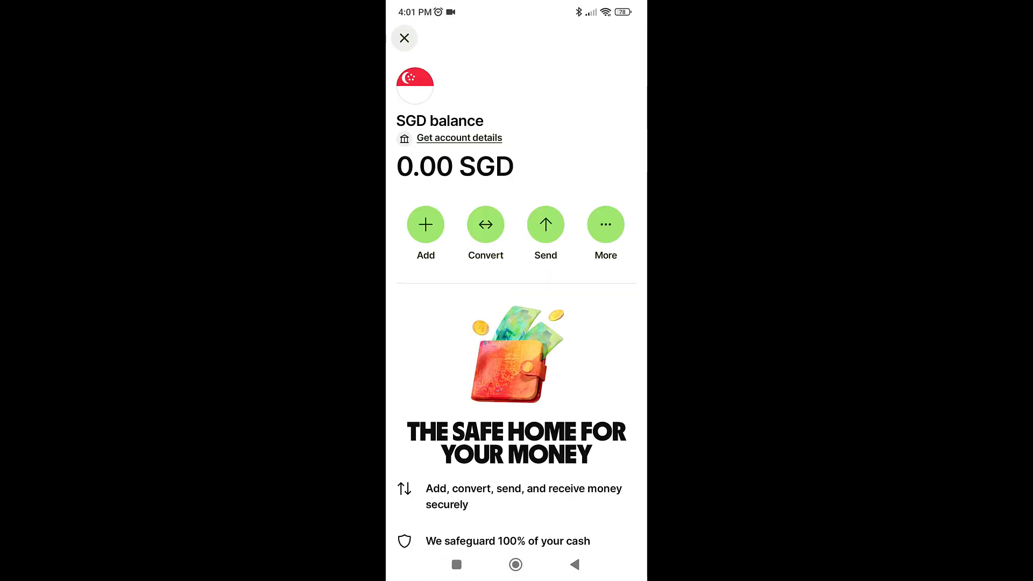
Close the SGD balance and swipe the account cards over to the US Dollar card.
click(574, 564)
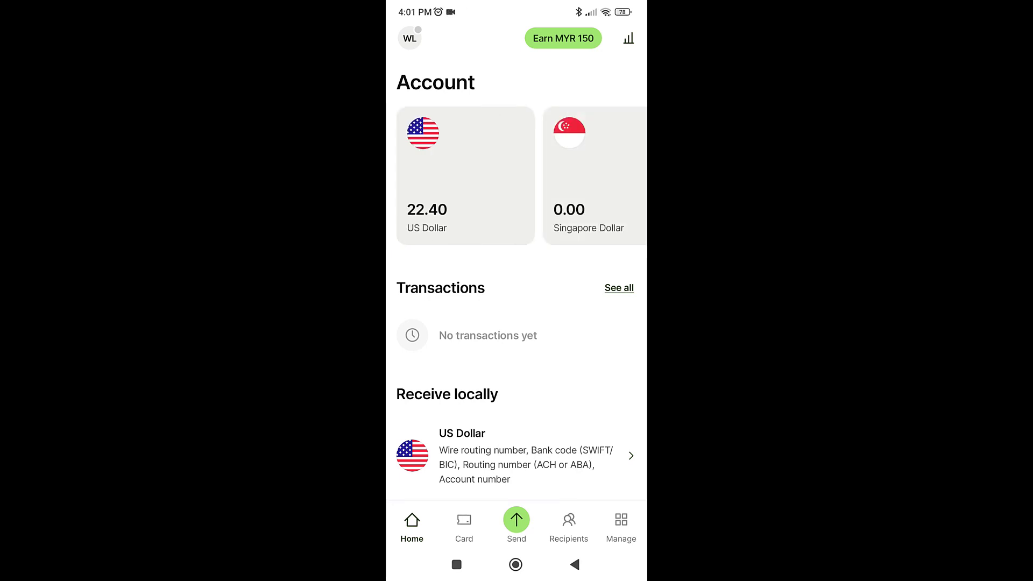
drag(582, 175, 436, 175)
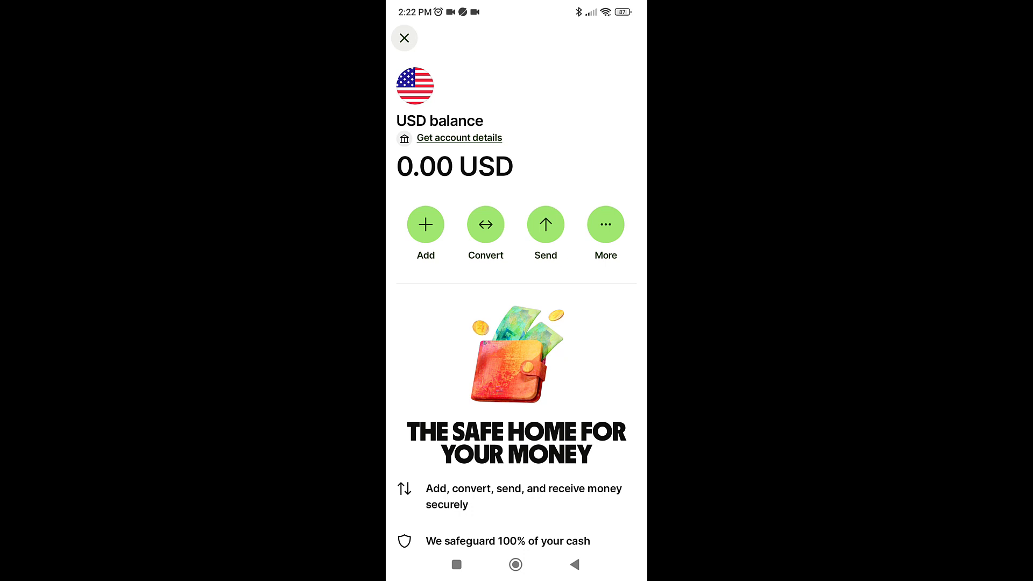
Start adding money to the US Dollar balance.
click(425, 225)
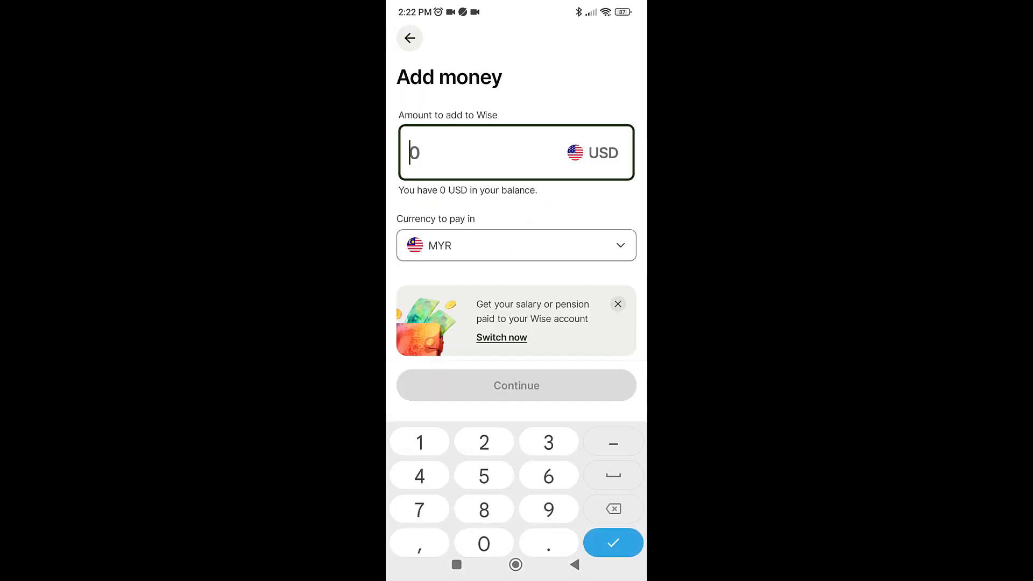
text(100)
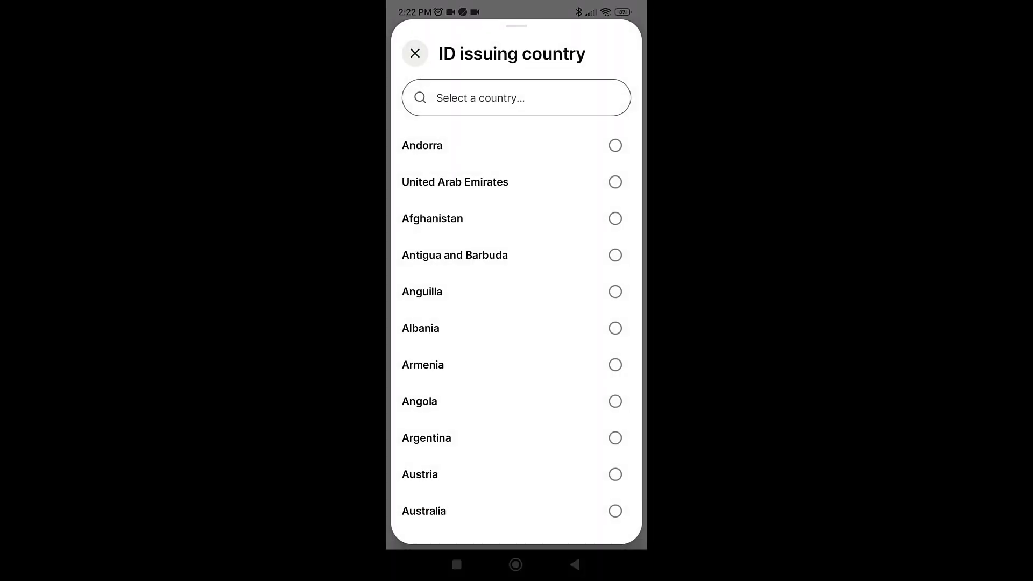
scroll(517, 324, down, 2)
scroll(516, 323, down, 5)
scroll(517, 323, down, 5)
scroll(517, 324, down, 5)
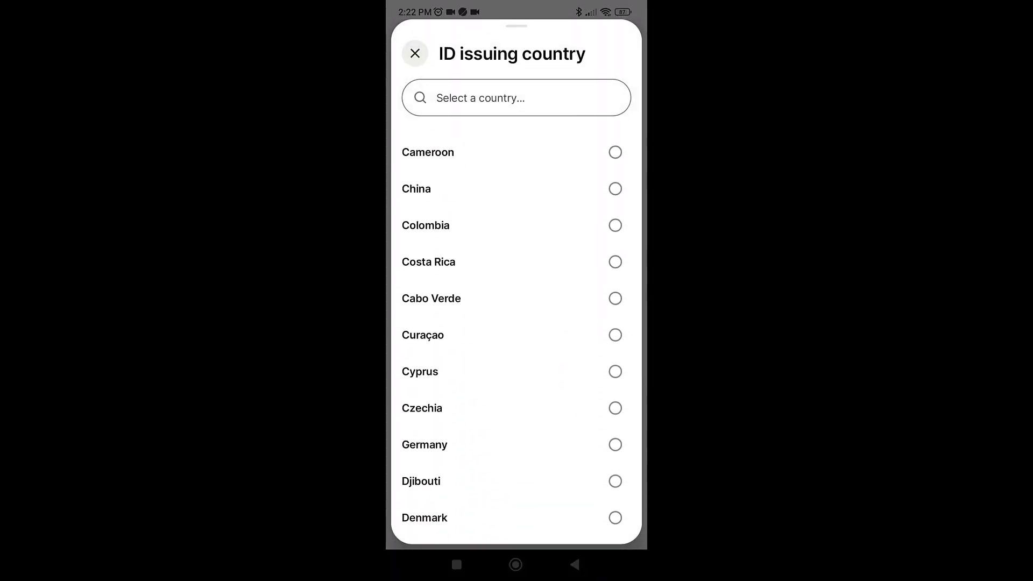
scroll(517, 323, down, 5)
scroll(517, 324, down, 5)
scroll(517, 323, down, 3)
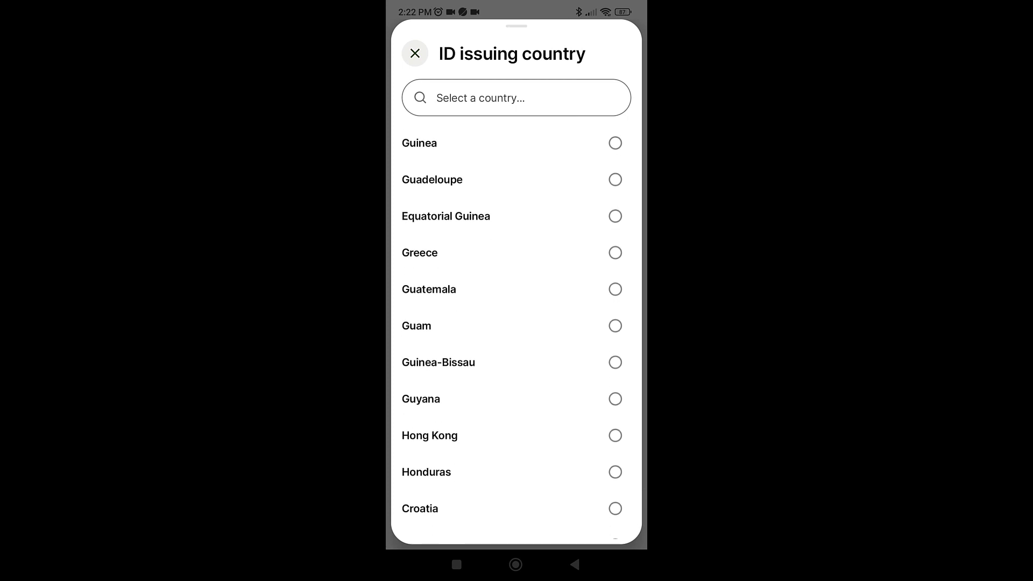
Search the country list, pick Malaysia as ID issuing country, and open document type choices.
click(516, 98)
text(m)
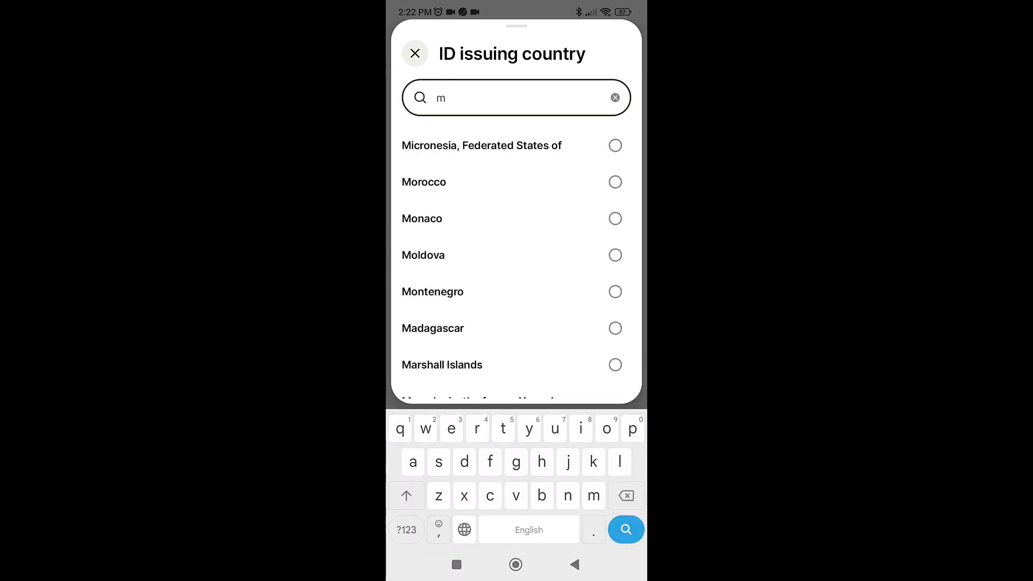
text(a)
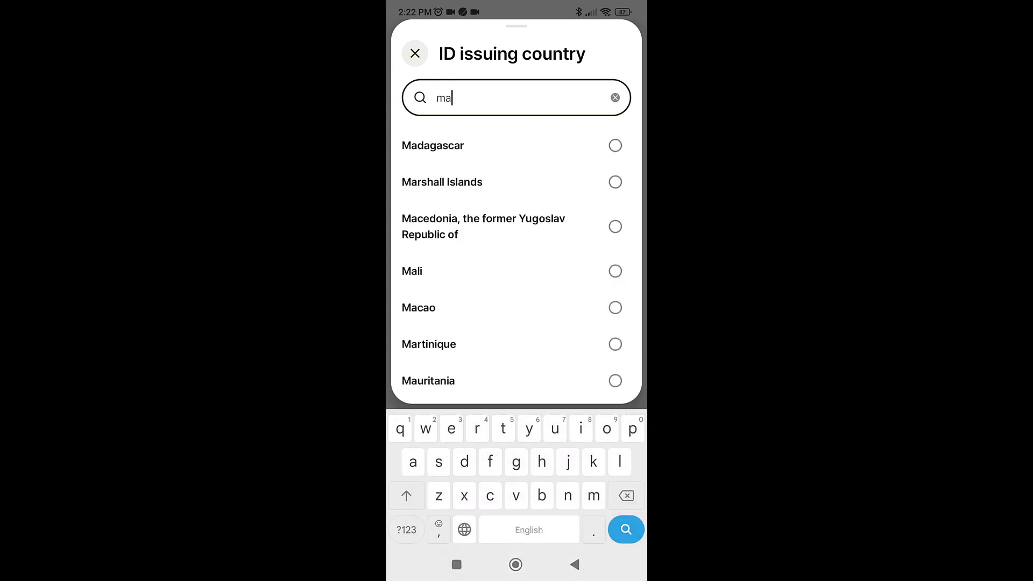
text(l)
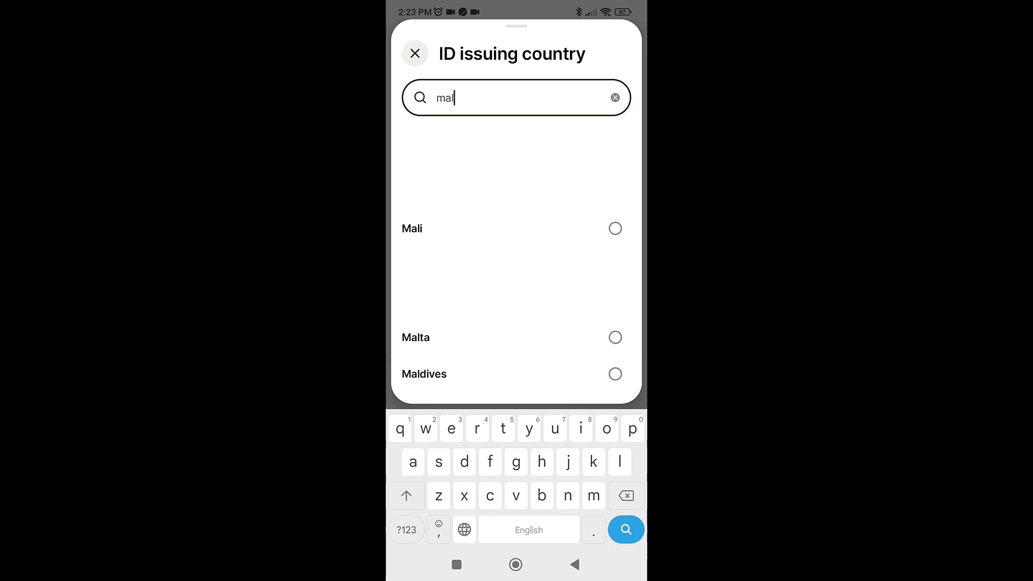
click(424, 291)
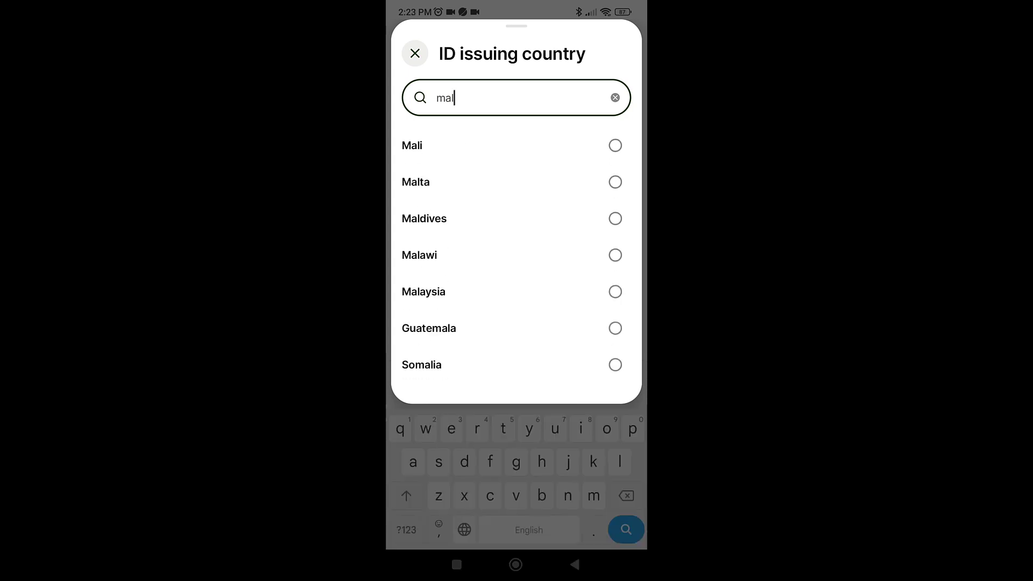
click(517, 282)
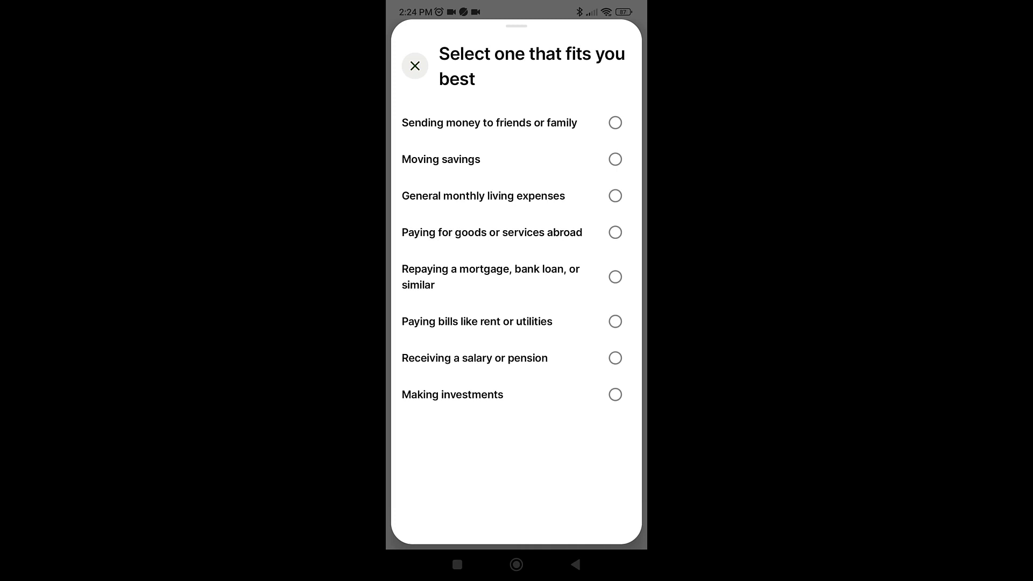
Set the account purpose to Making investments and add United Kingdom as a second country.
click(452, 394)
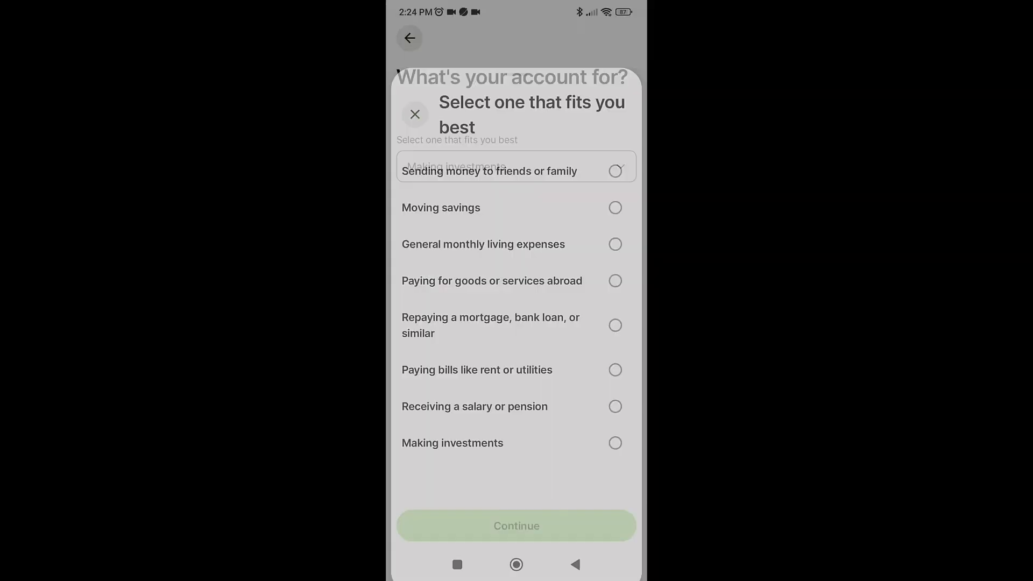
click(522, 525)
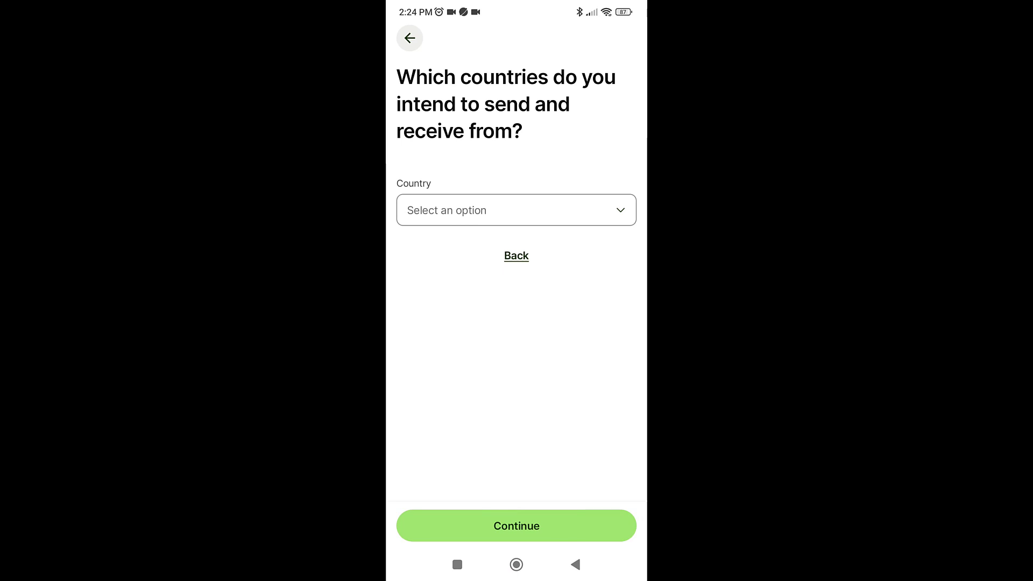
click(521, 209)
text(u)
click(522, 283)
text(un)
click(442, 182)
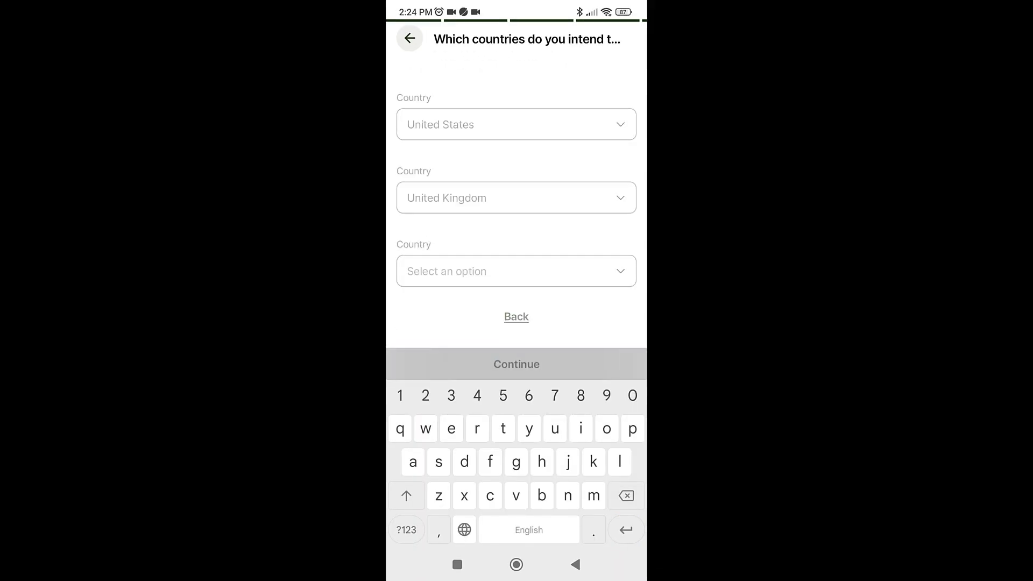
click(516, 362)
Choose the 0–12,000 MYR yearly amount and Something else as the income source.
click(517, 251)
click(438, 96)
click(517, 525)
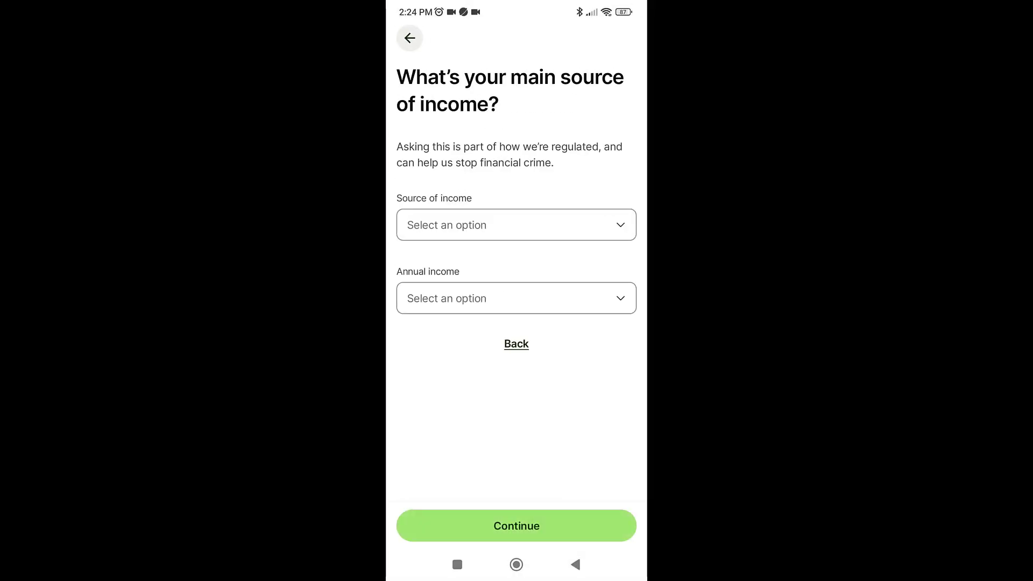
click(516, 224)
click(442, 280)
Set annual income to 27,001–45,000 MYR, submit the income details, and step back once.
click(517, 223)
click(440, 281)
click(517, 372)
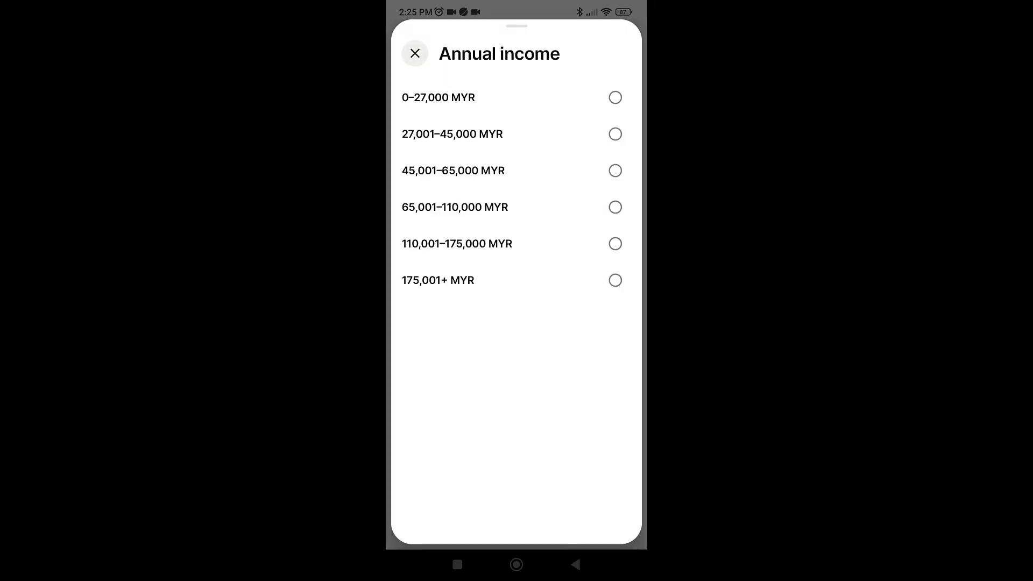
click(457, 135)
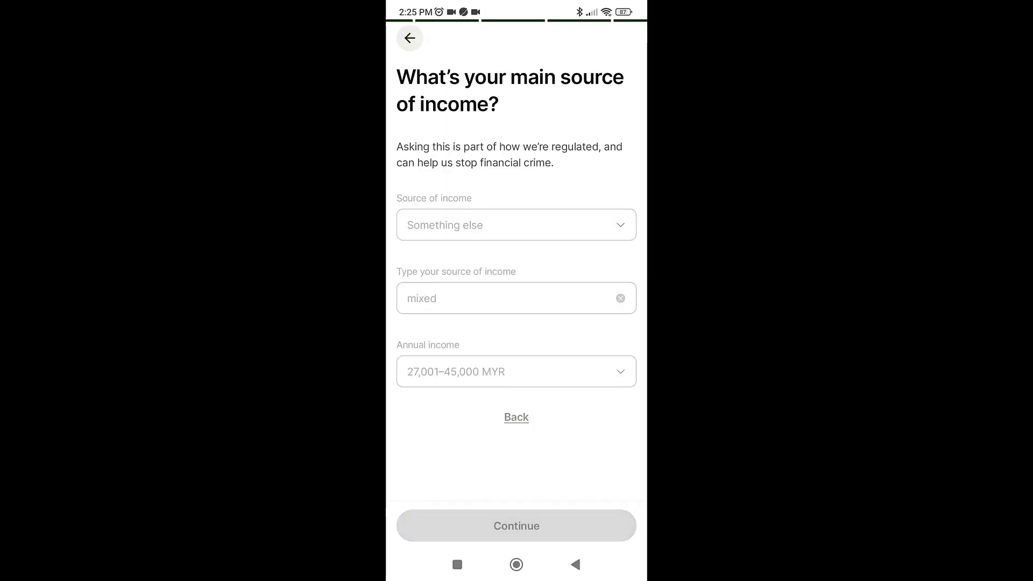
click(411, 38)
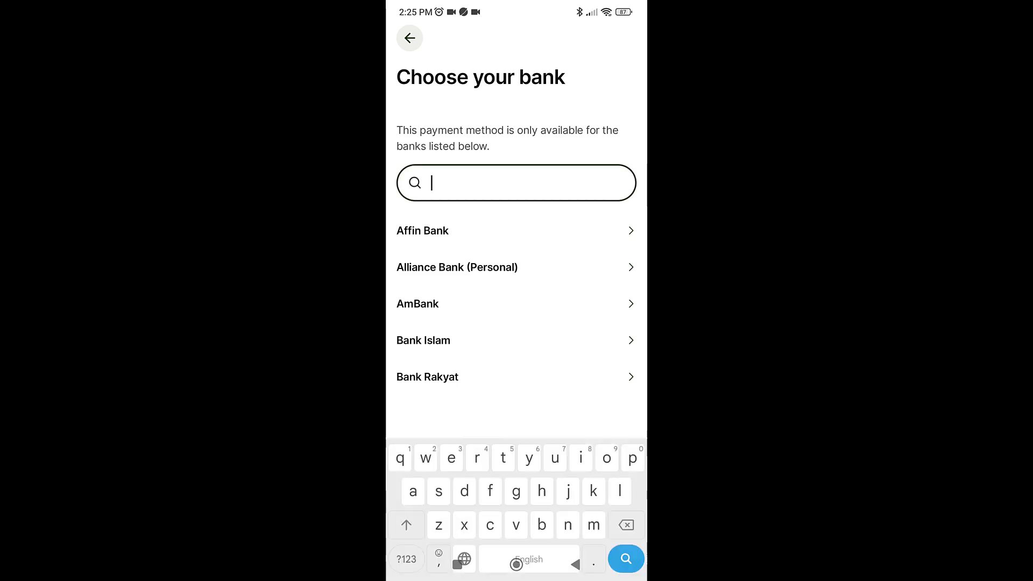
text(may)
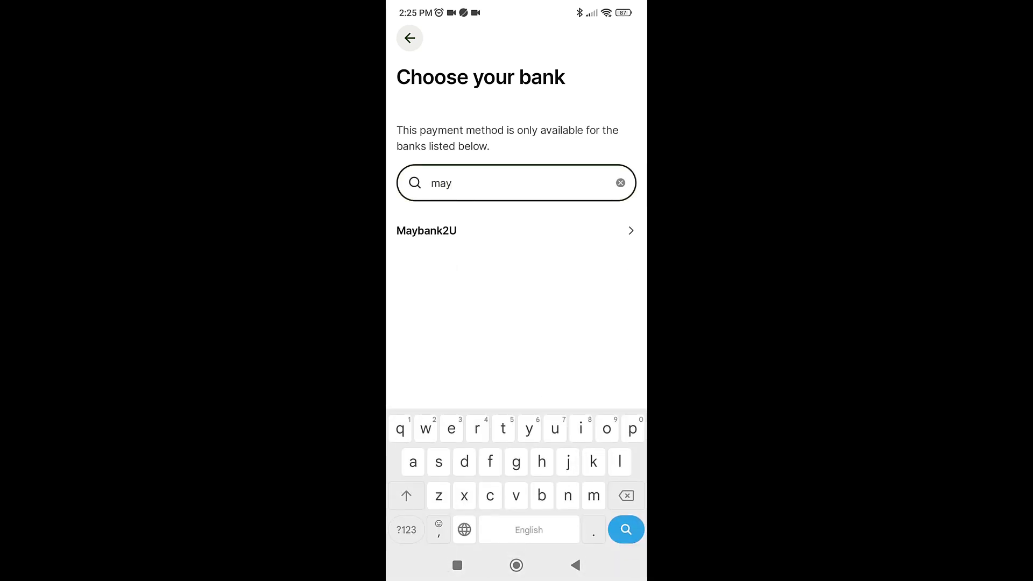
Choose Maybank2U for the FPX payment and proceed to pay through online banking.
click(452, 231)
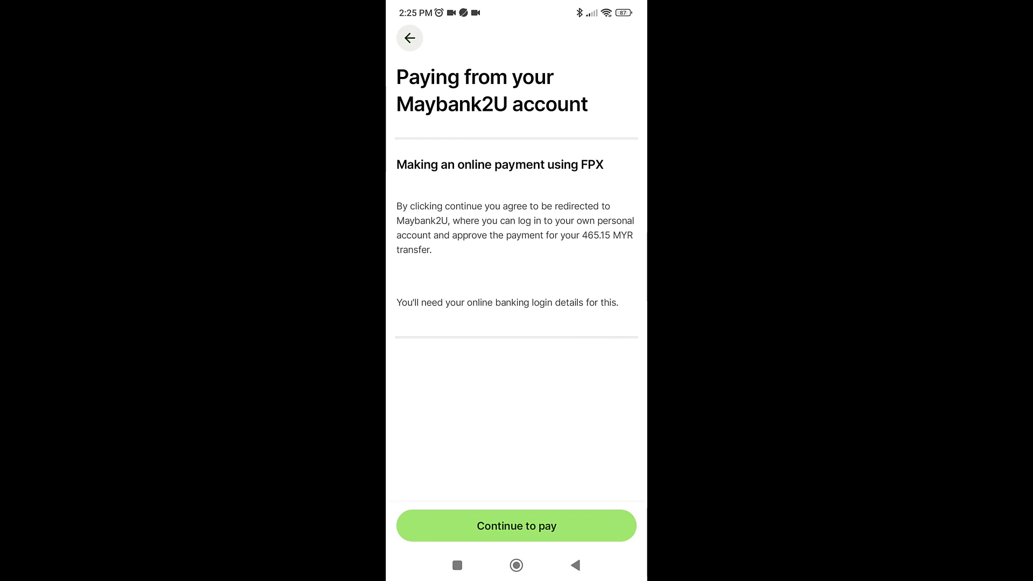
click(516, 526)
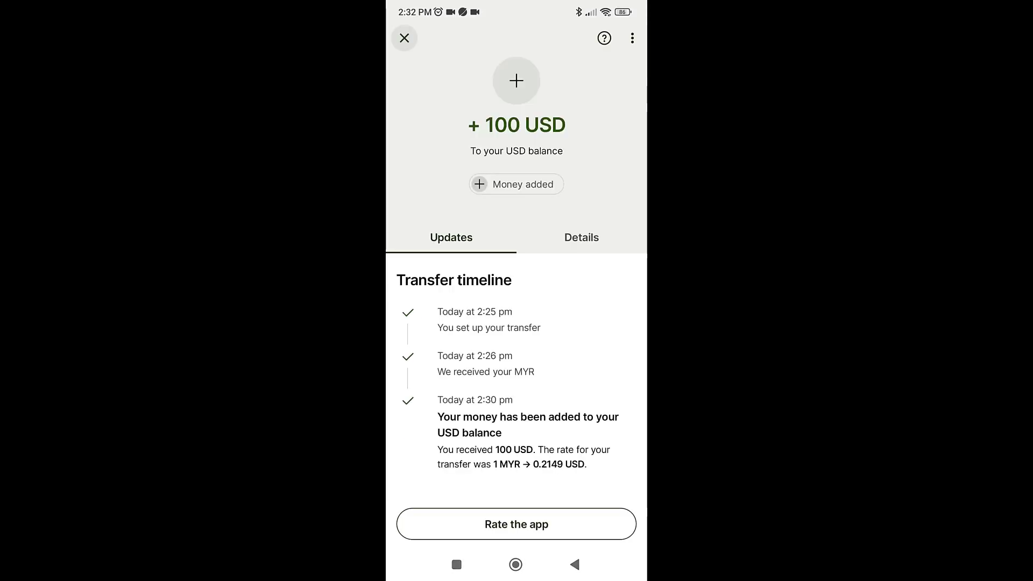
Close the transfer timeline to return to the Wise account home.
click(405, 38)
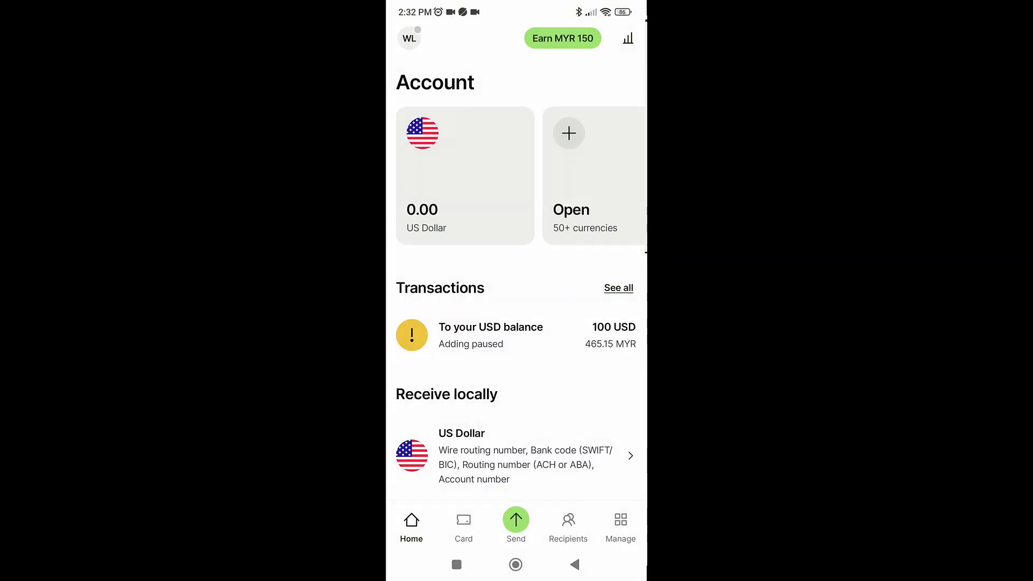